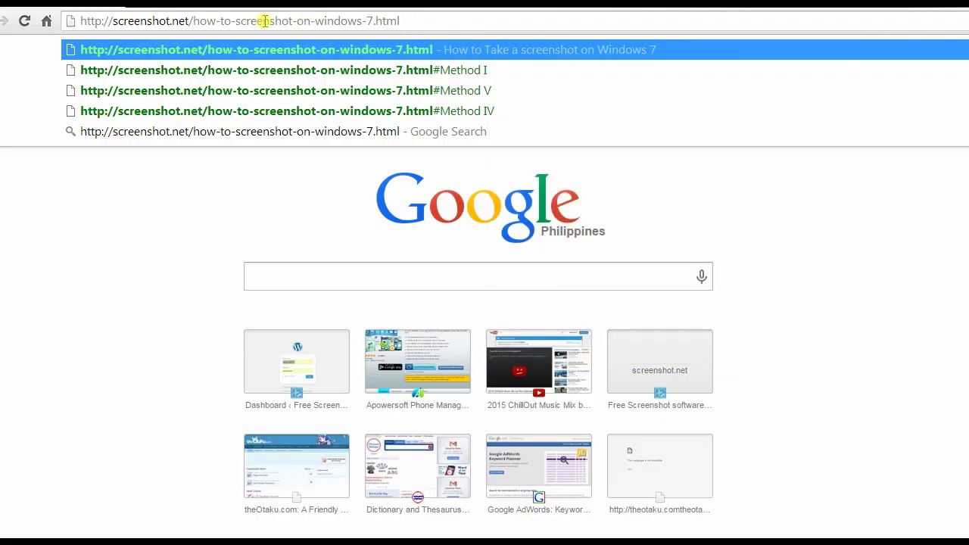
Load the Windows 7 screenshot guide and save the Screen Capture Pro installer into A.IMAGES.
key(Return)
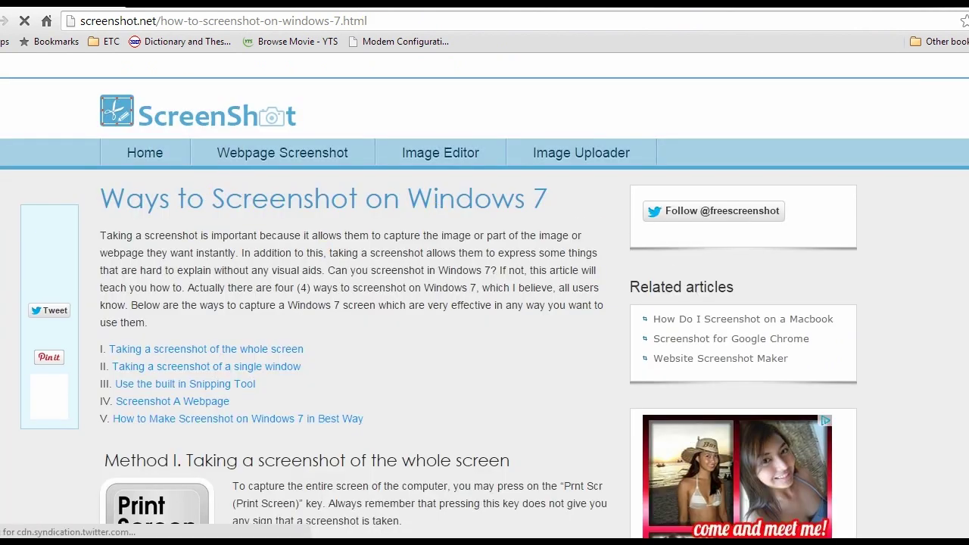
scroll(484, 303, down, 7)
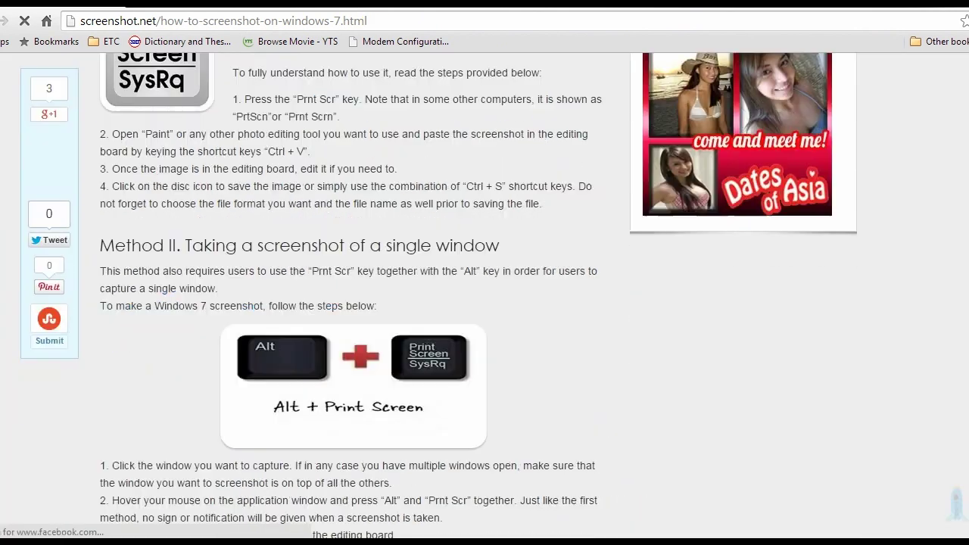
scroll(485, 303, down, 6)
scroll(195, 240, down, 15)
click(173, 237)
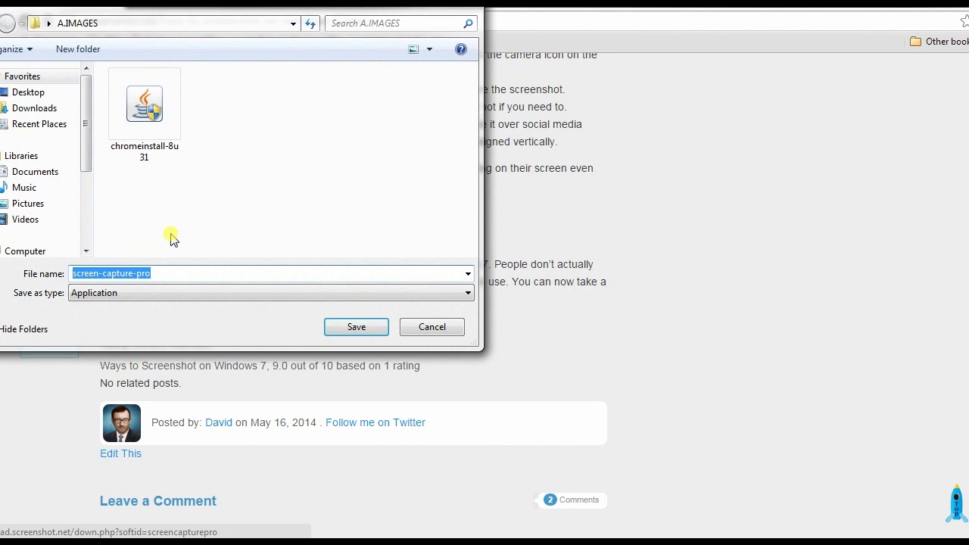
click(355, 334)
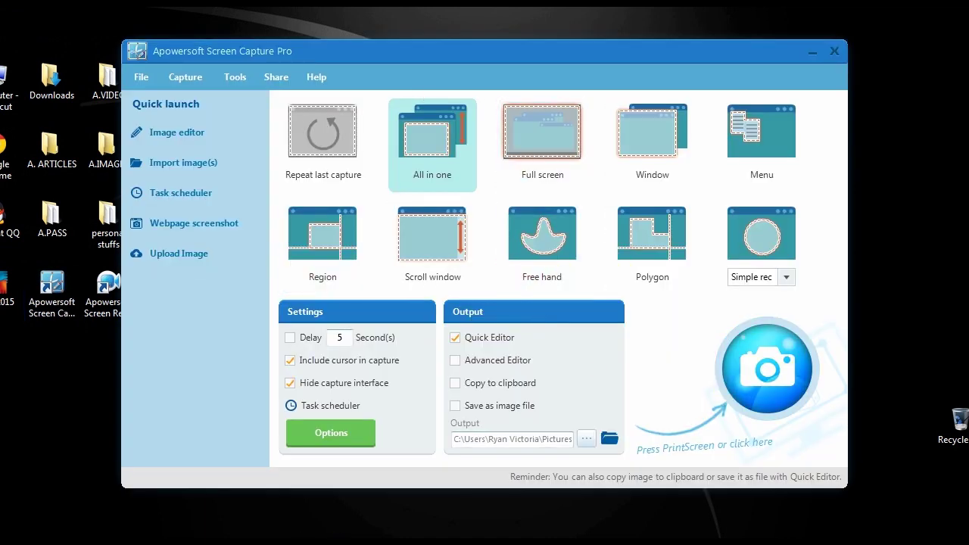
Restore the Wildlife in HD video window, then bring Screen Capture Pro back in front.
click(175, 466)
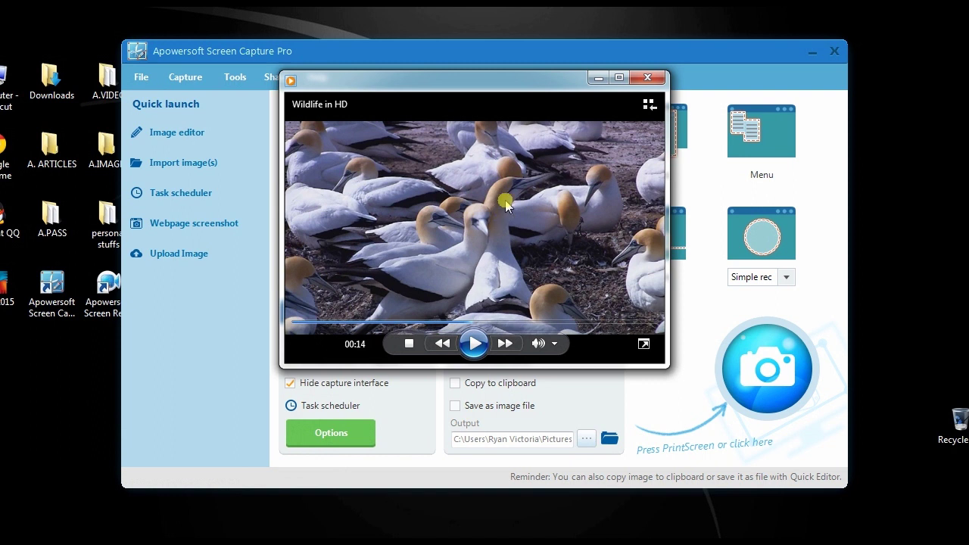
click(628, 47)
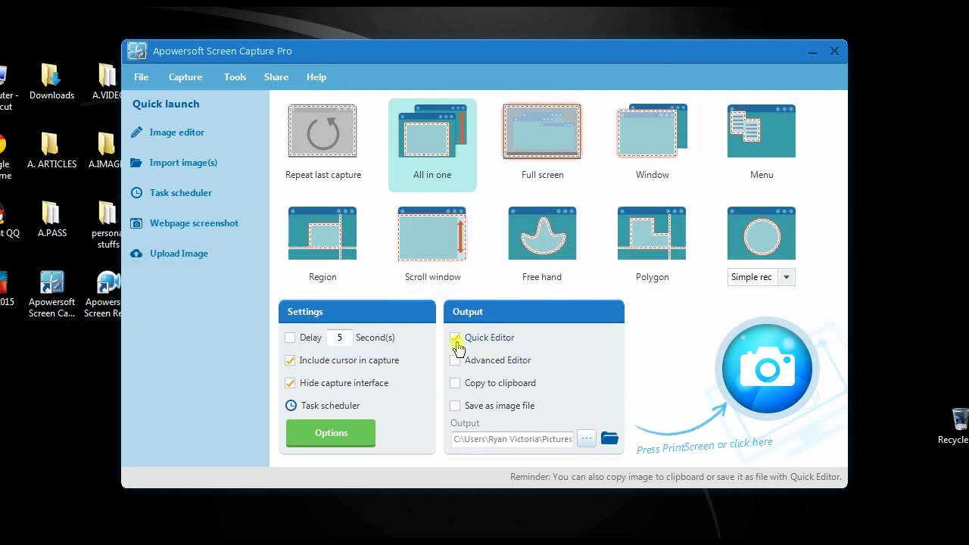
Capture the video window region, then add a red arrow and red ellipse around the gannets' heads.
click(768, 371)
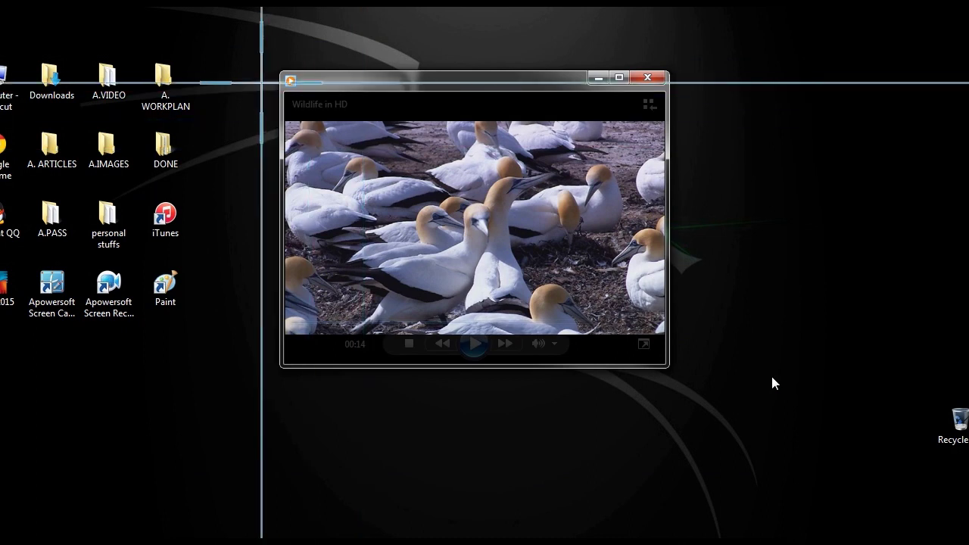
drag(278, 71, 665, 363)
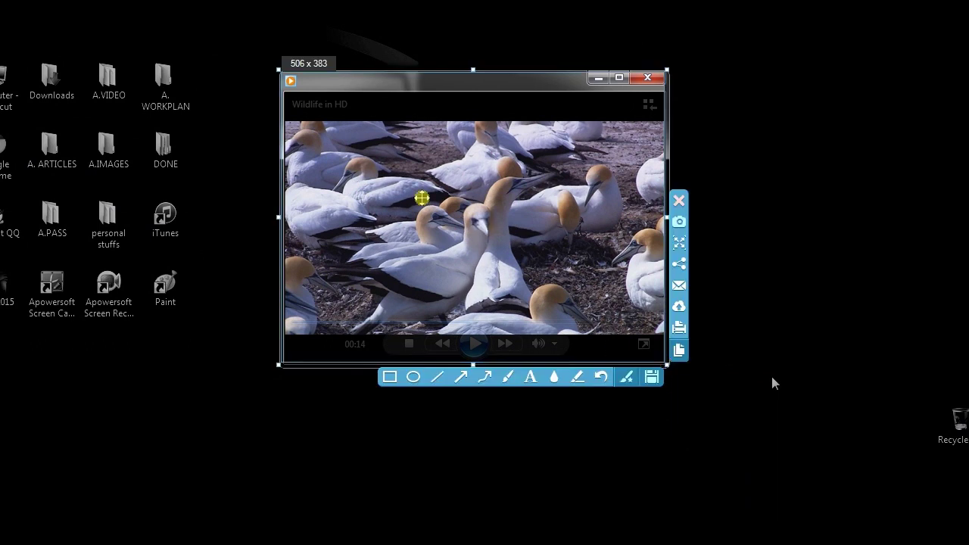
click(461, 376)
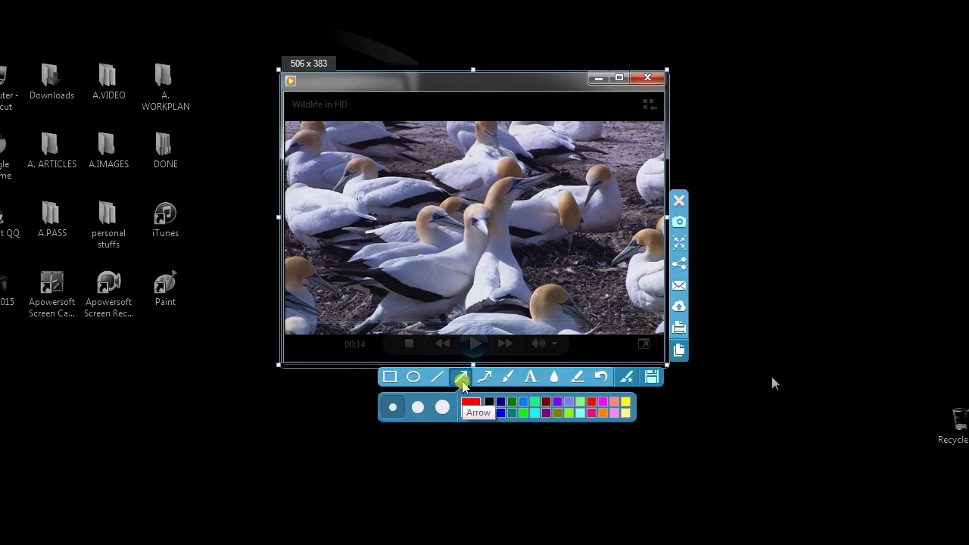
drag(360, 300, 443, 246)
click(413, 376)
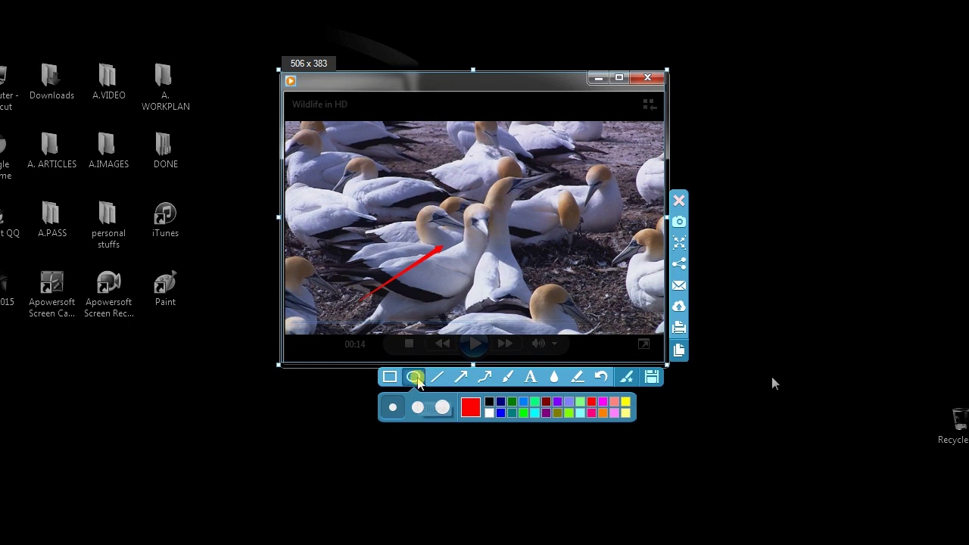
mouse_move(441, 176)
mouse_down()
mouse_move(569, 241)
mouse_move(628, 134)
mouse_move(538, 271)
mouse_up()
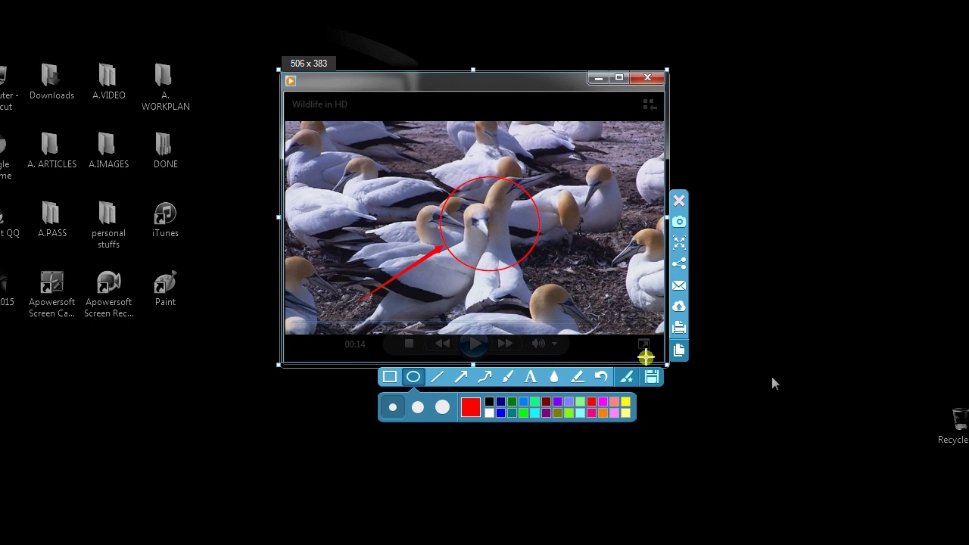
Save the annotated screenshot to the desktop and check it in Photo Viewer.
click(650, 382)
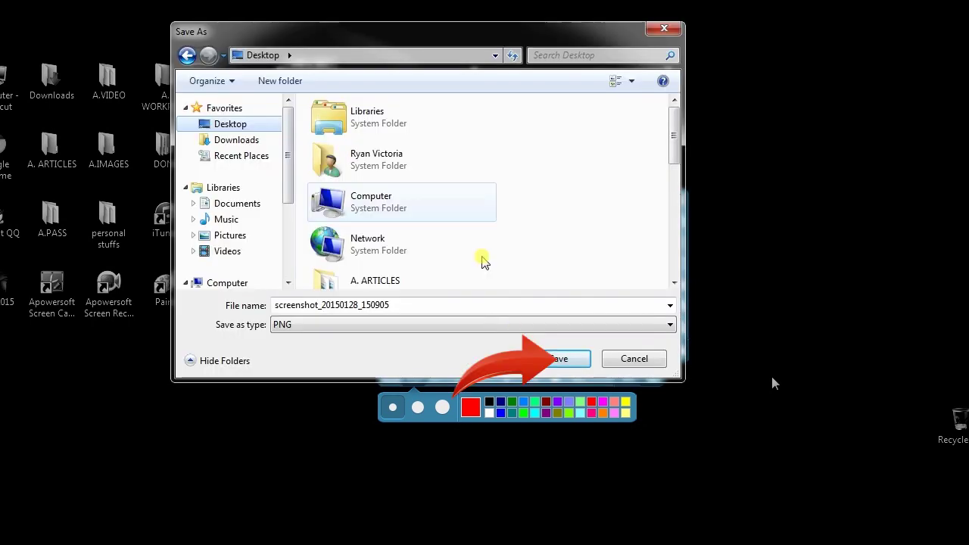
click(559, 359)
double_click(220, 161)
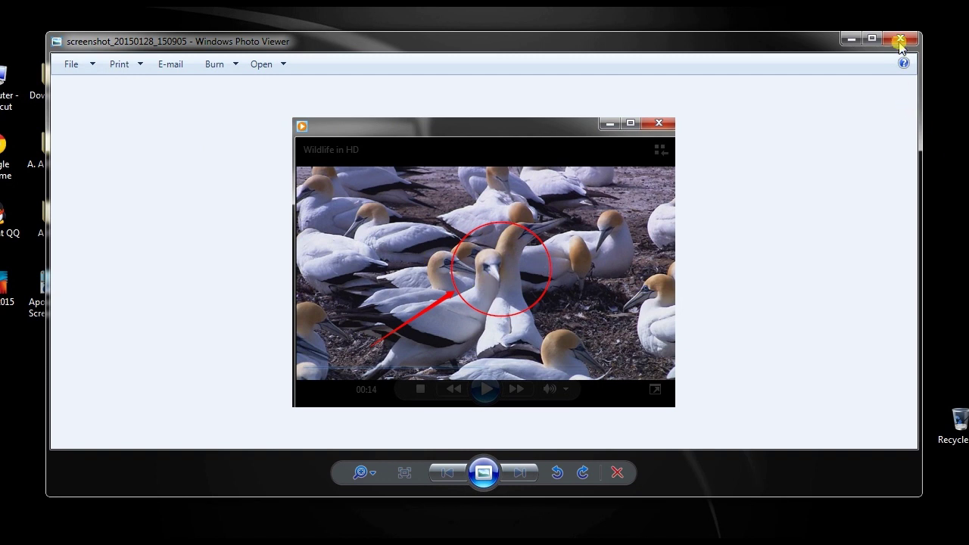
click(900, 38)
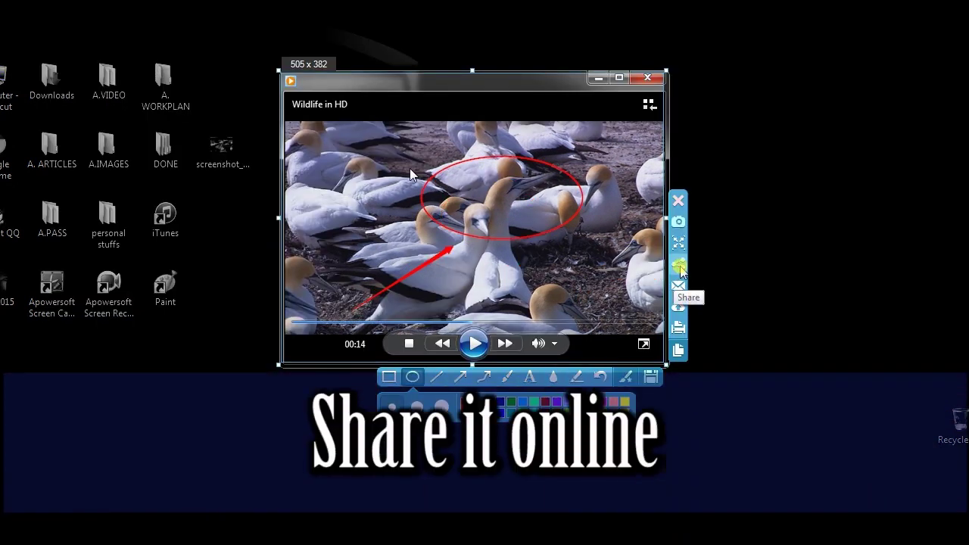
Share the screenshot link on Facebook and open its uploaded web page.
click(679, 266)
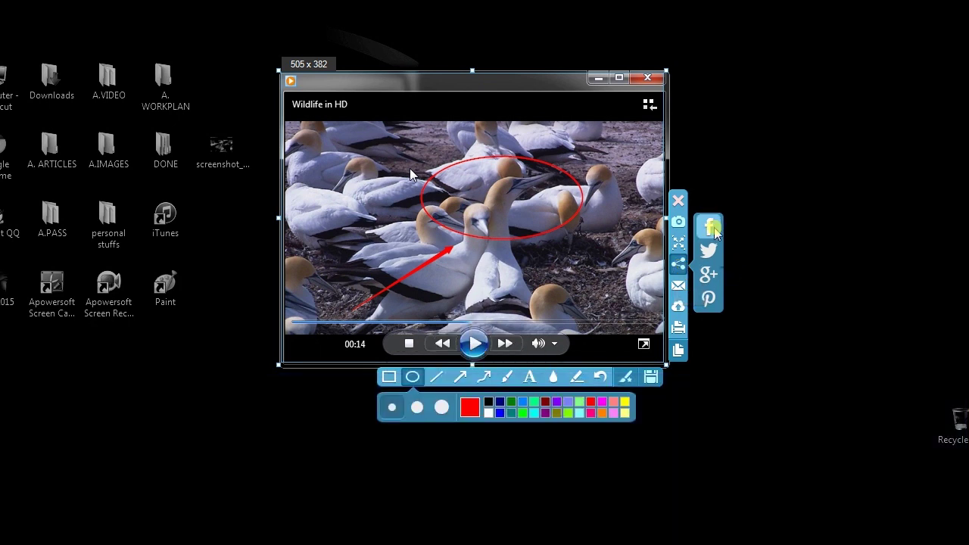
click(714, 231)
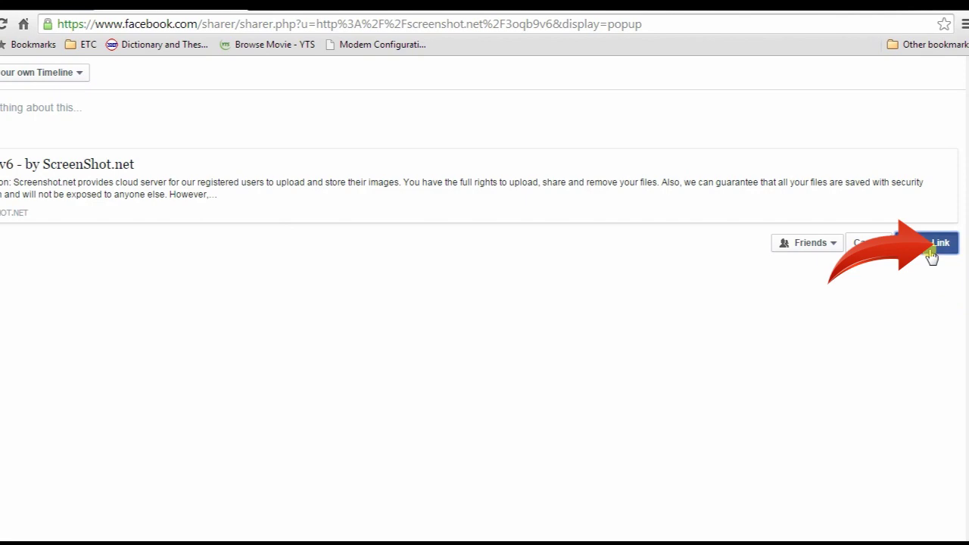
click(928, 246)
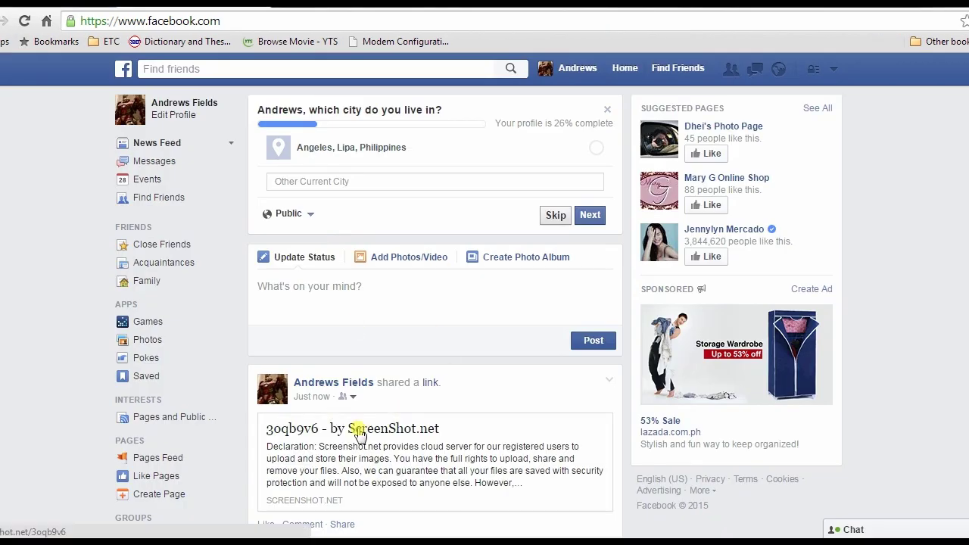
click(358, 429)
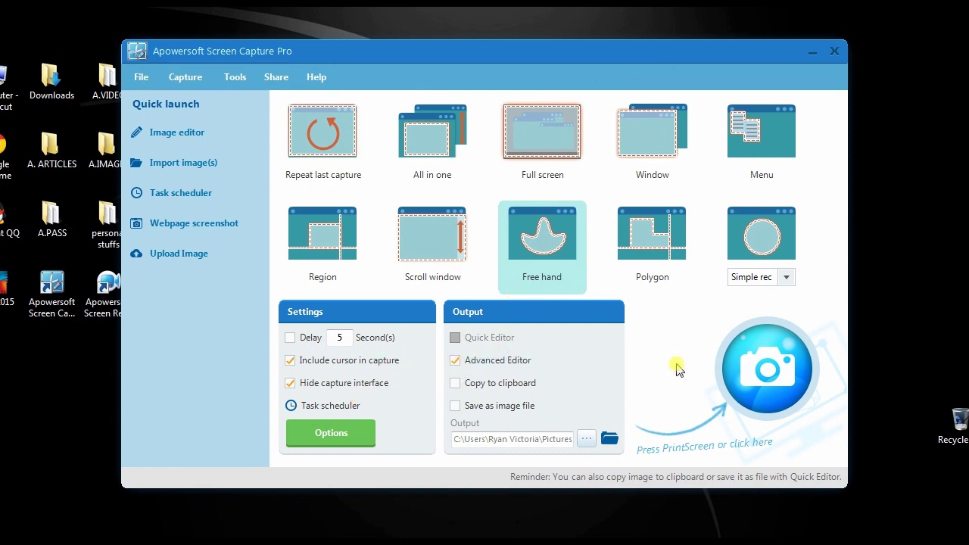
Take a free-hand capture outlining the gannets for the Advanced Editor.
click(762, 369)
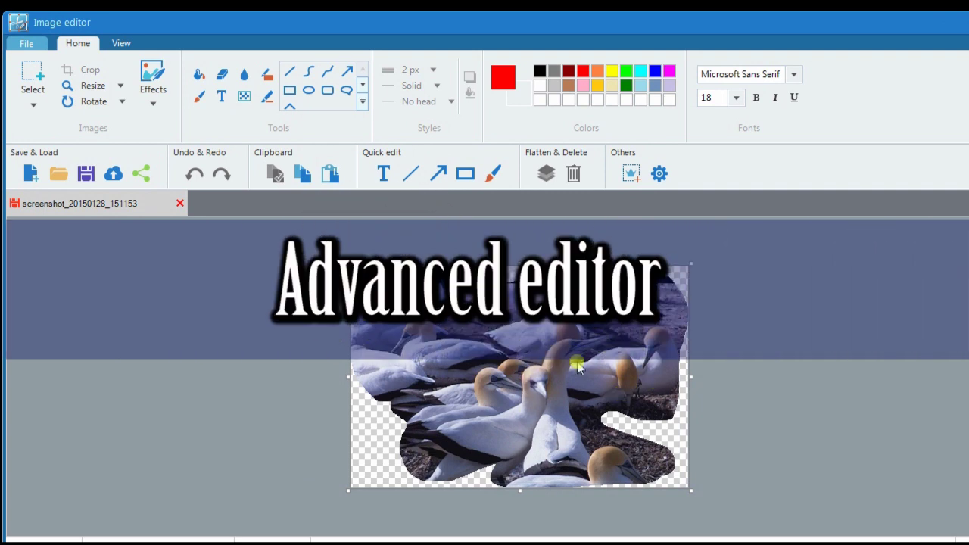
Draw a red arrow across the gannets, add a red rectangle and a 'wildlife' text label.
click(436, 173)
mouse_move(386, 346)
mouse_down()
mouse_move(505, 335)
mouse_move(638, 358)
mouse_up()
click(465, 174)
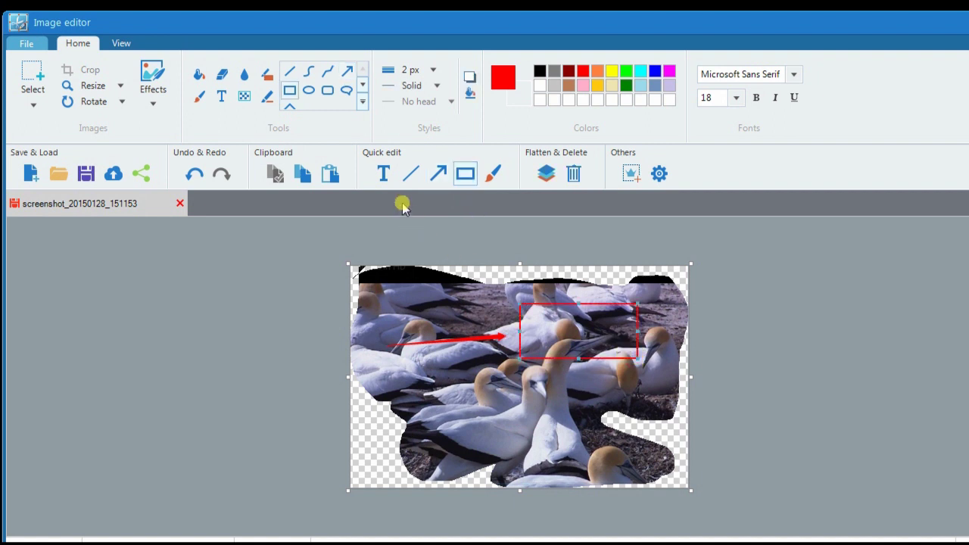
click(384, 173)
text(wildlife)
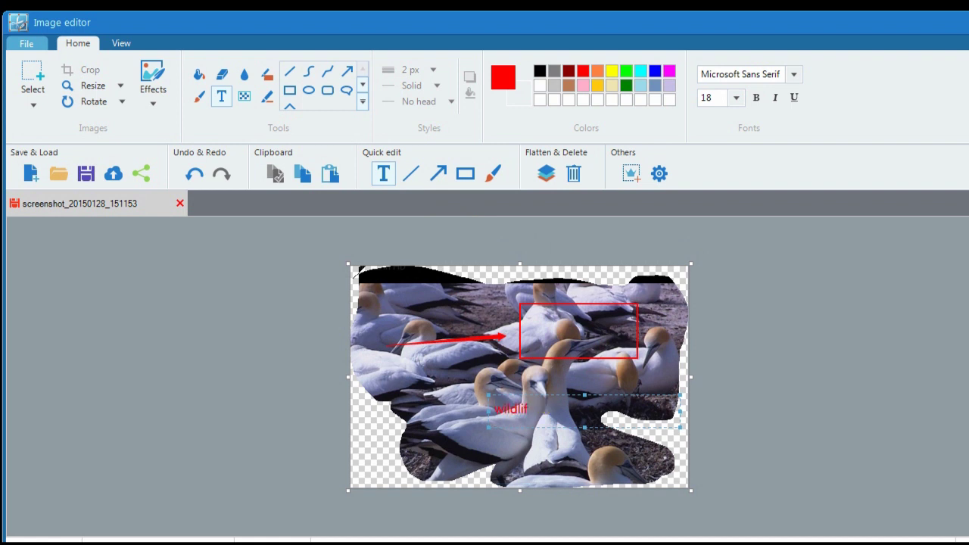
Apply the Sharpen effect to the image and accept flattening it.
click(157, 110)
click(179, 255)
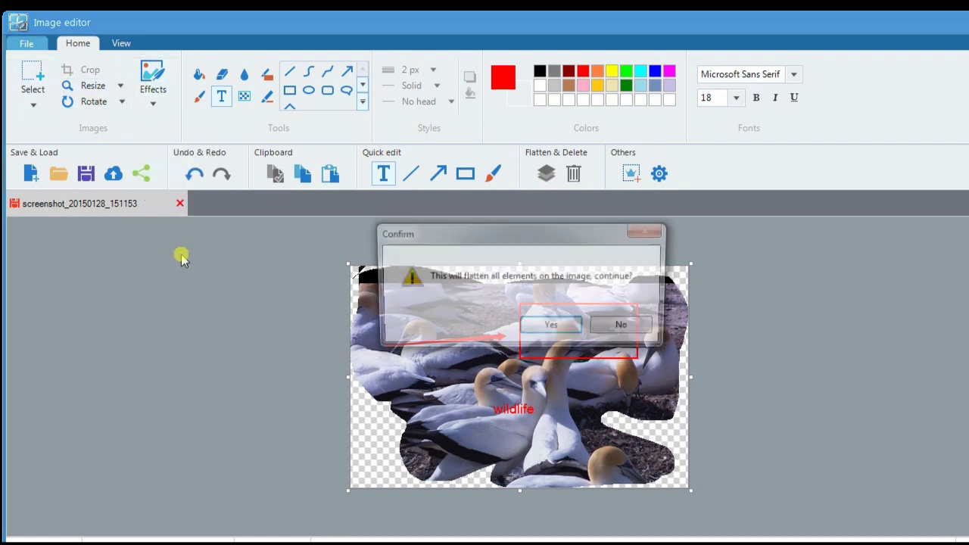
click(571, 332)
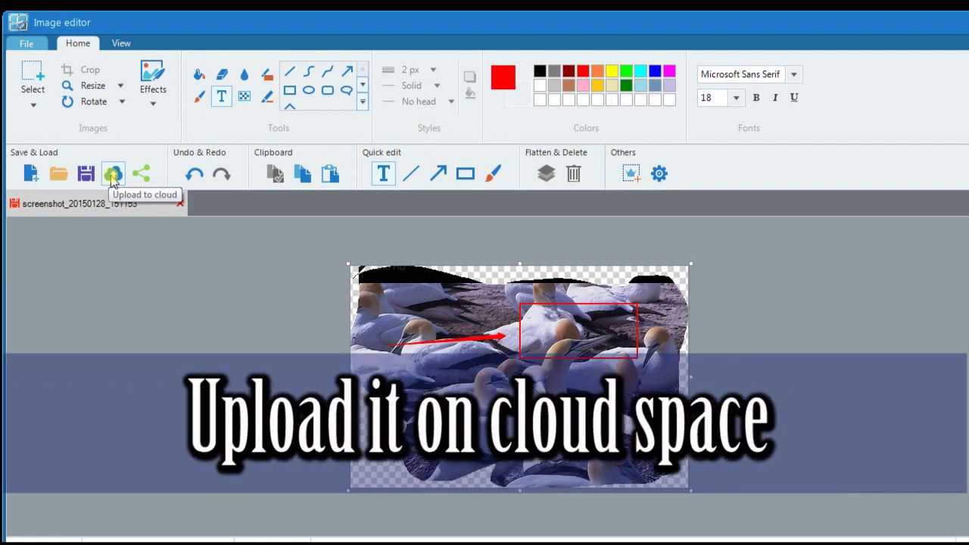
Upload the screenshot to the cloud titled 'wildlife' and view the upload progress.
click(115, 176)
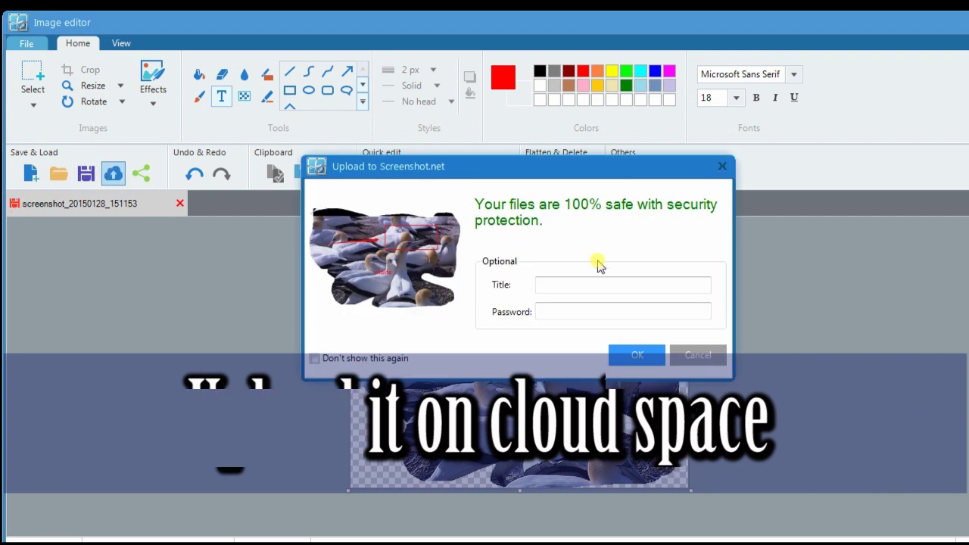
click(578, 285)
text(wildlife)
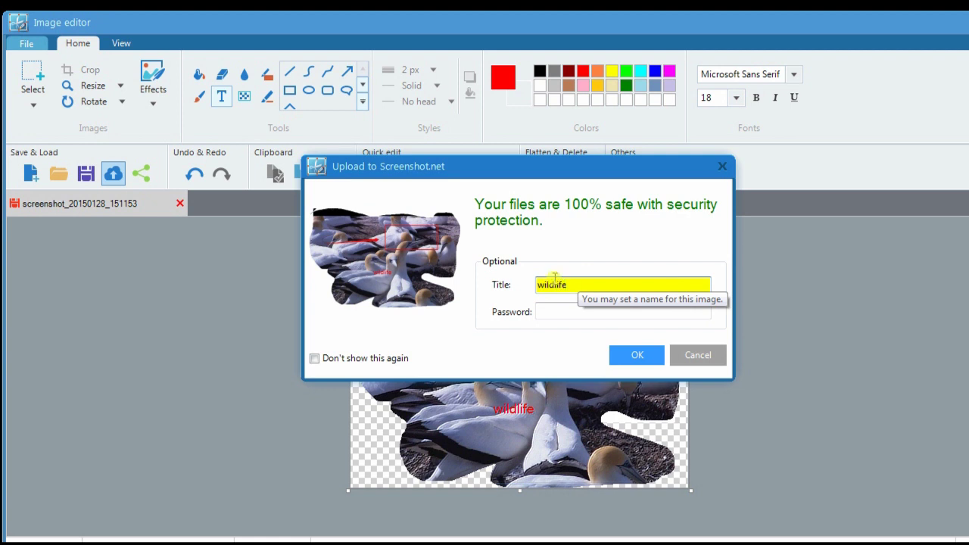
click(634, 356)
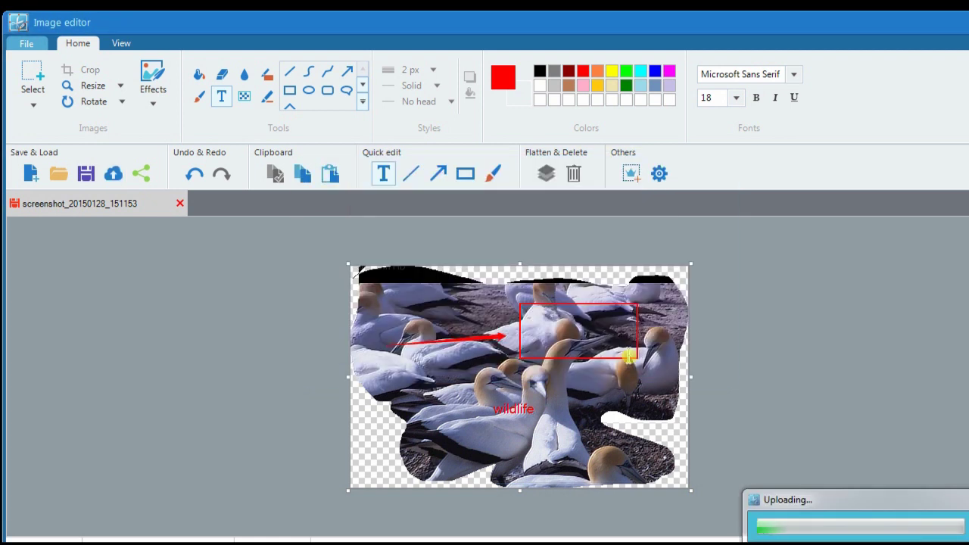
click(833, 513)
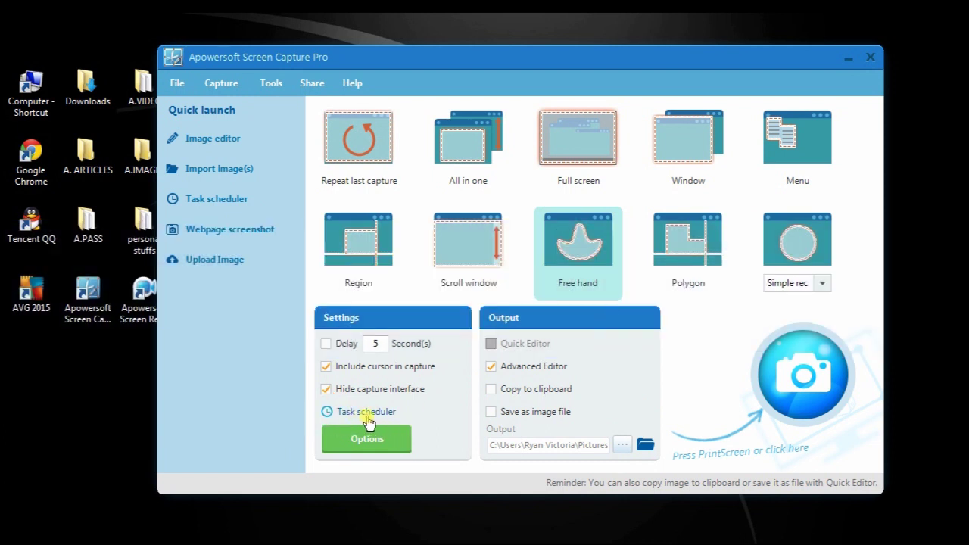
Create task-01 capturing the full screen every 1 minute, stopping after 10 captures.
click(371, 414)
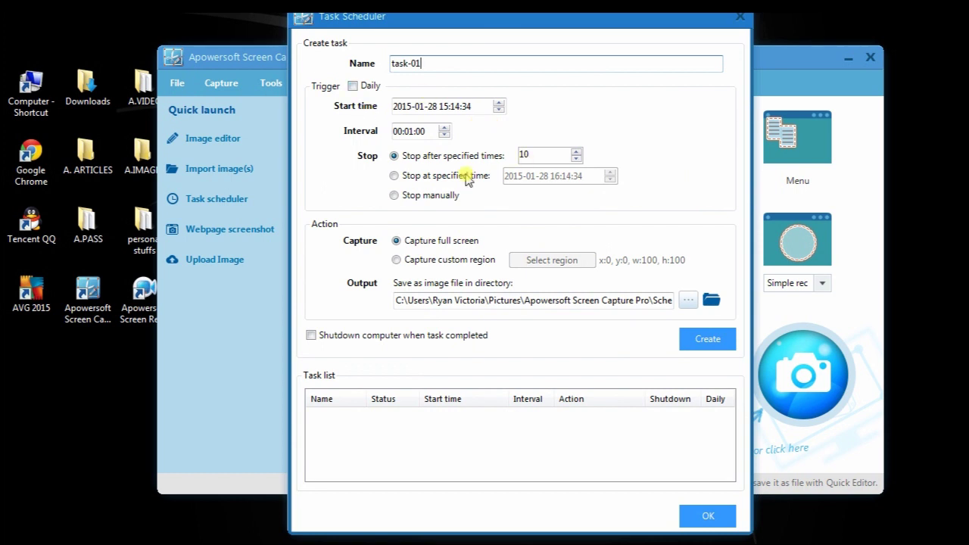
click(705, 338)
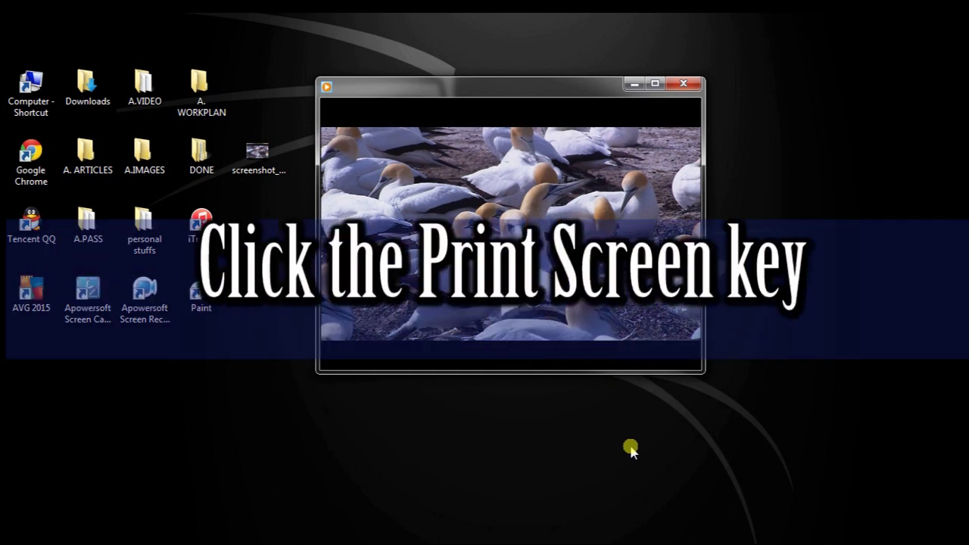
Launch Paint and paste the desktop screenshot onto the canvas.
double_click(198, 296)
key(ctrl+v)
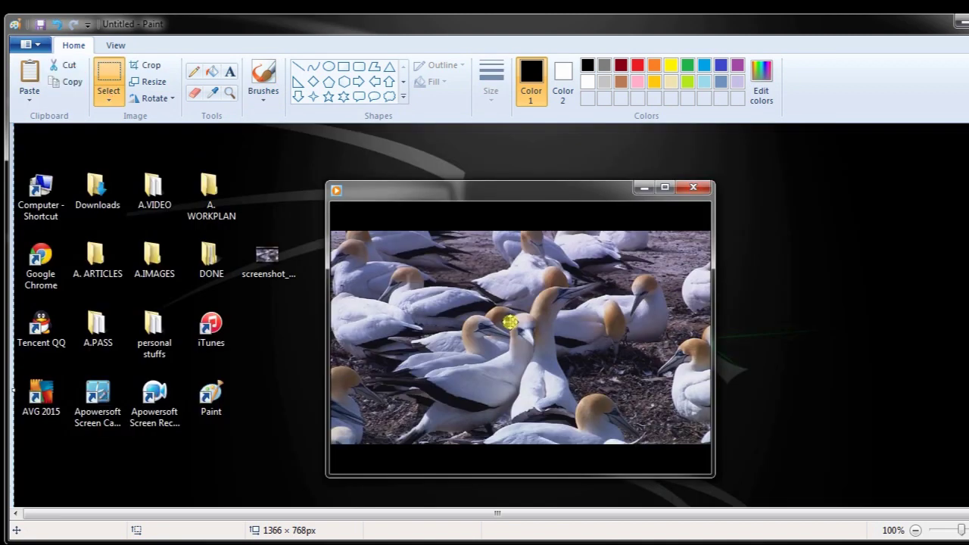
drag(511, 323, 510, 321)
click(577, 240)
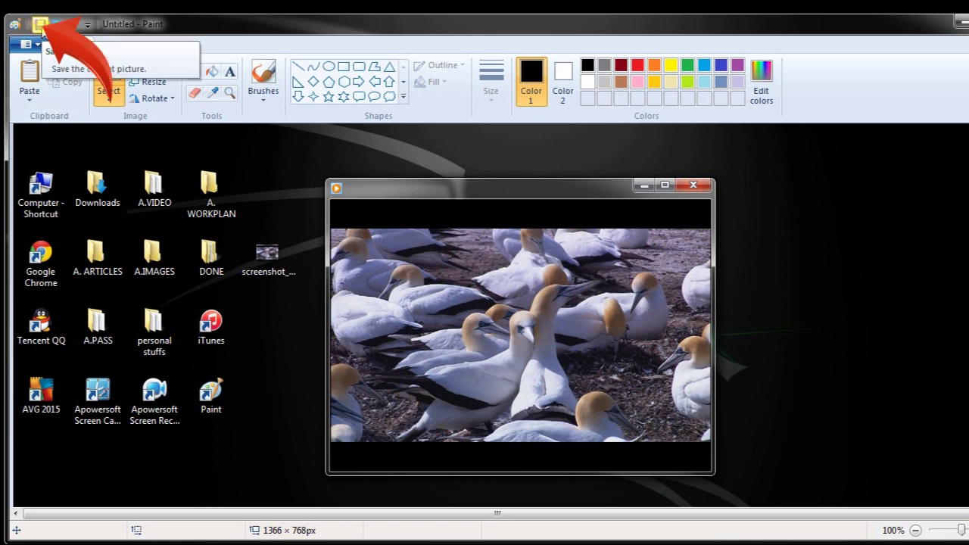
Save the image to the Desktop as wildlife01.
click(41, 25)
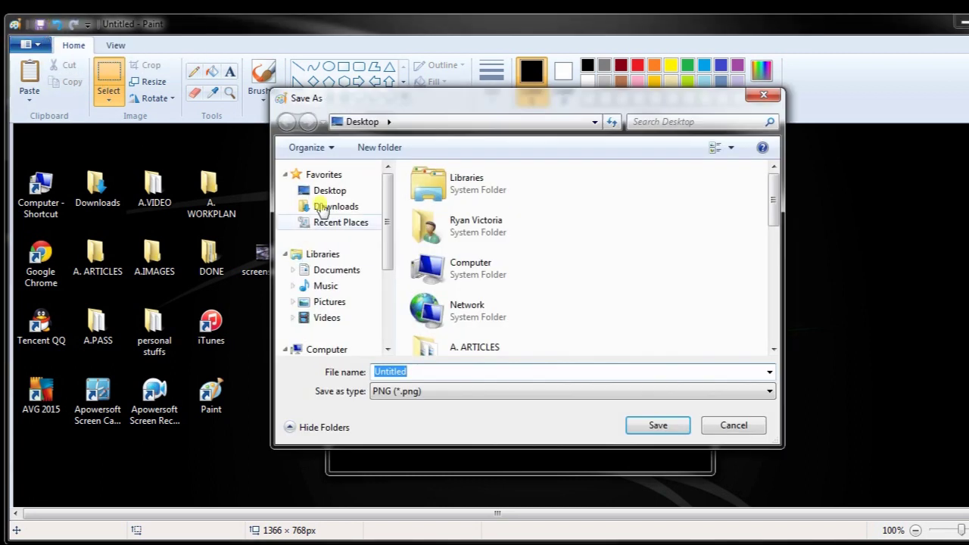
click(330, 191)
click(354, 369)
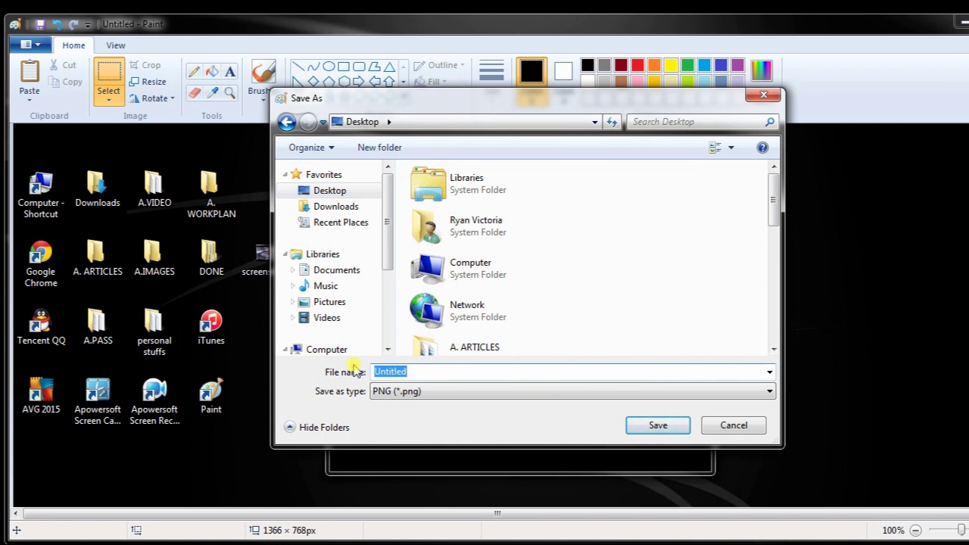
text(wildlife01)
key(Return)
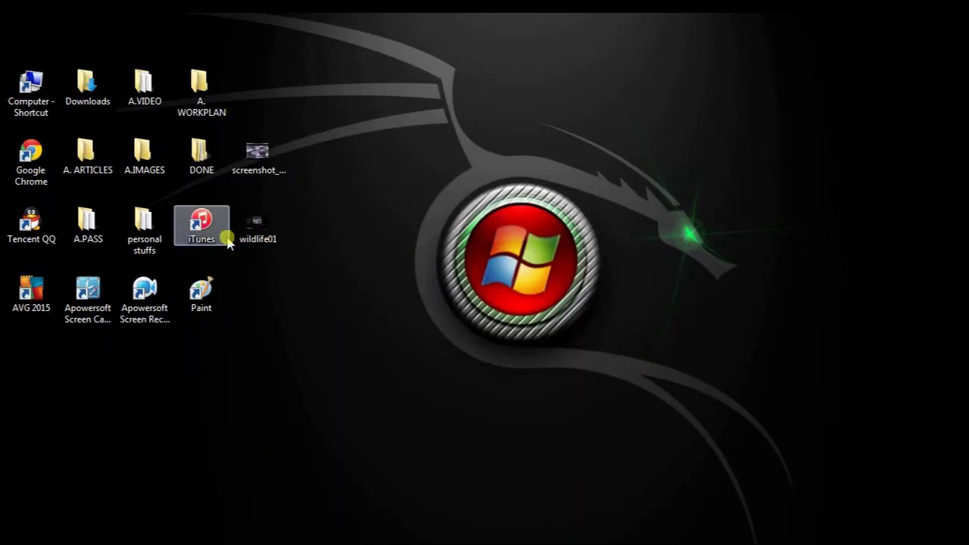
double_click(258, 241)
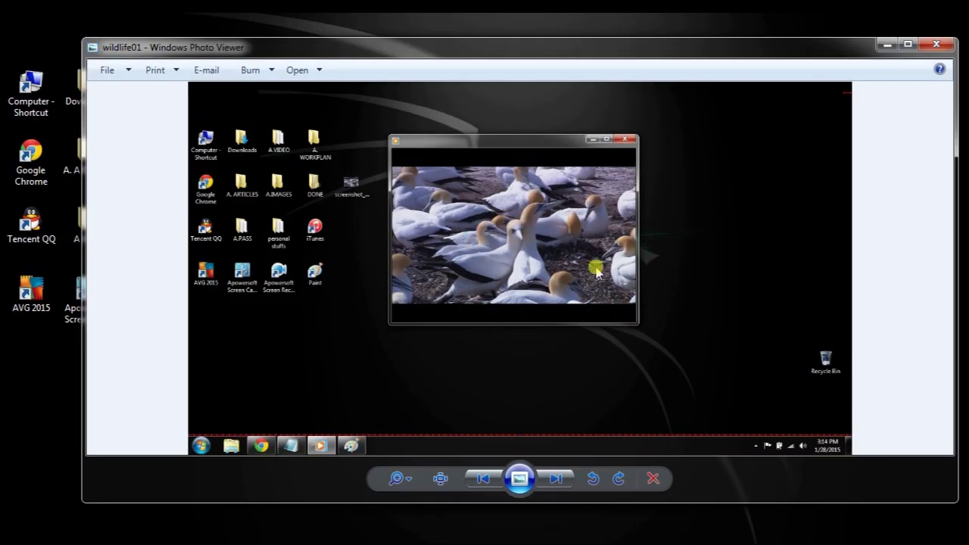
click(942, 50)
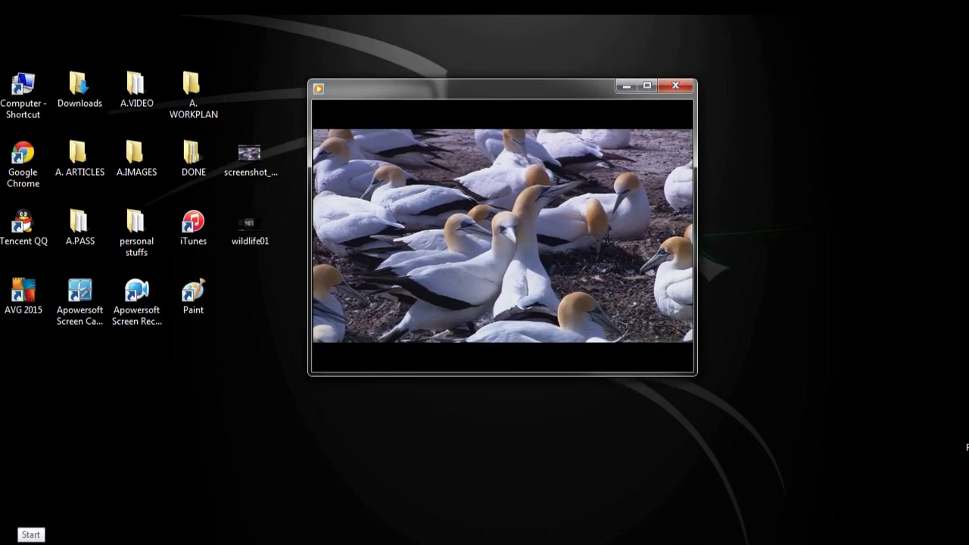
Launch Snipping Tool by searching 'snipp' from the Start menu.
click(6, 540)
click(46, 522)
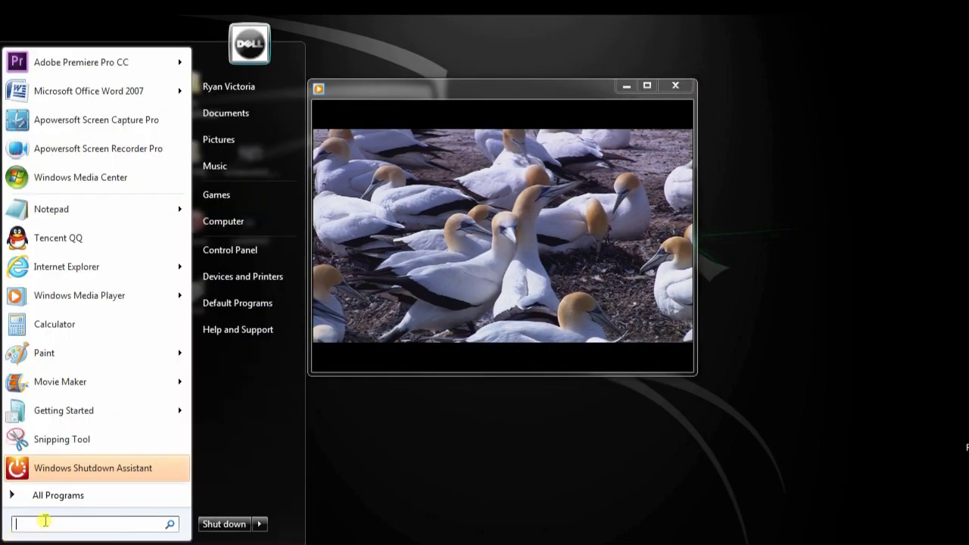
text(snipp)
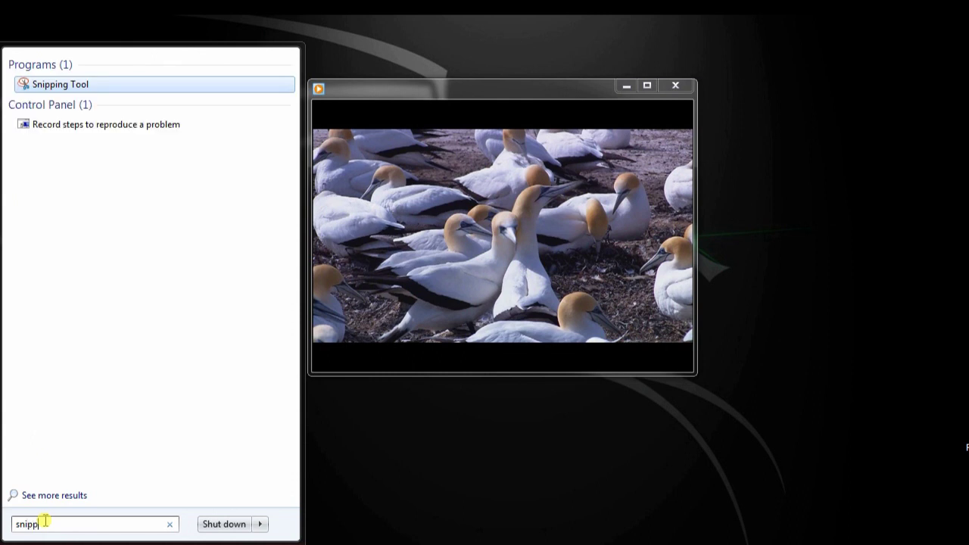
click(65, 85)
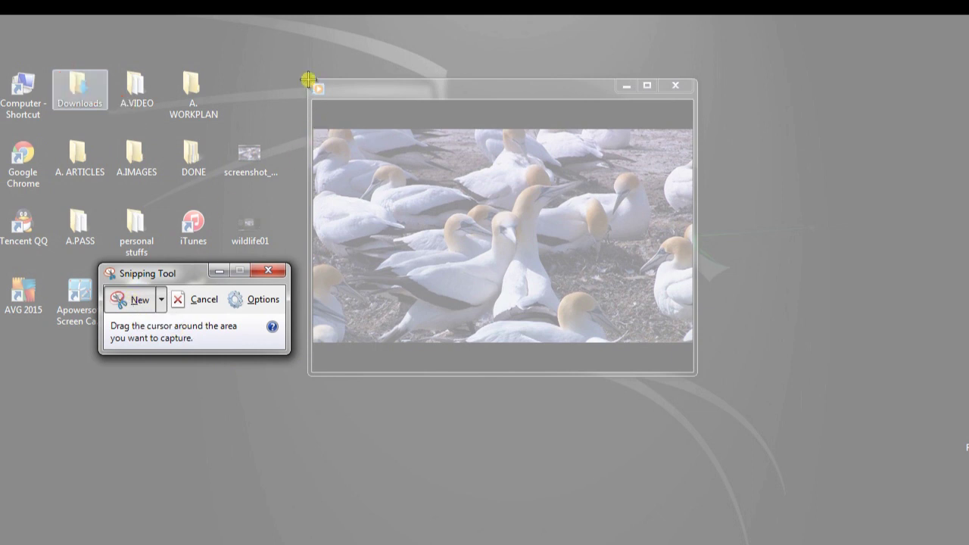
Snip the gannet video window and save it to the Desktop as Capture.
drag(308, 79, 695, 376)
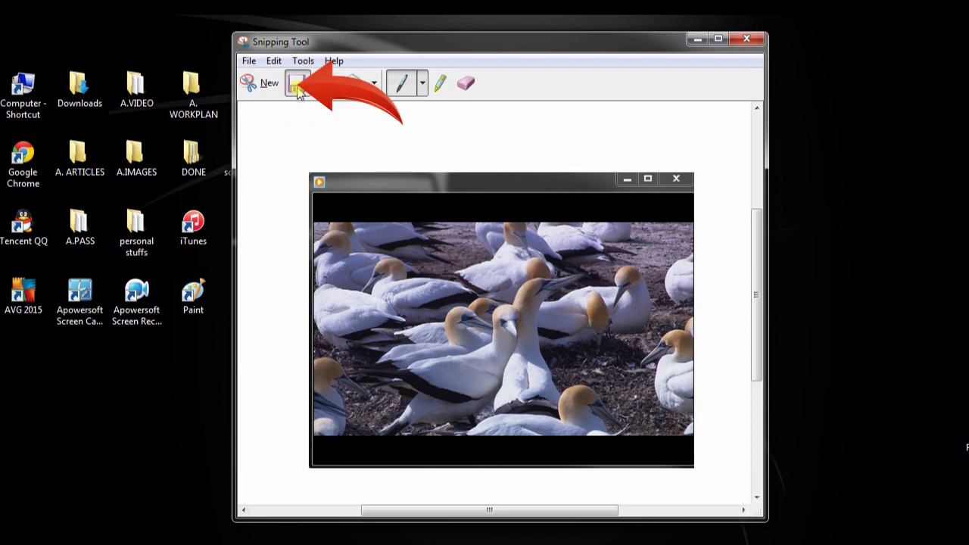
click(297, 85)
click(299, 174)
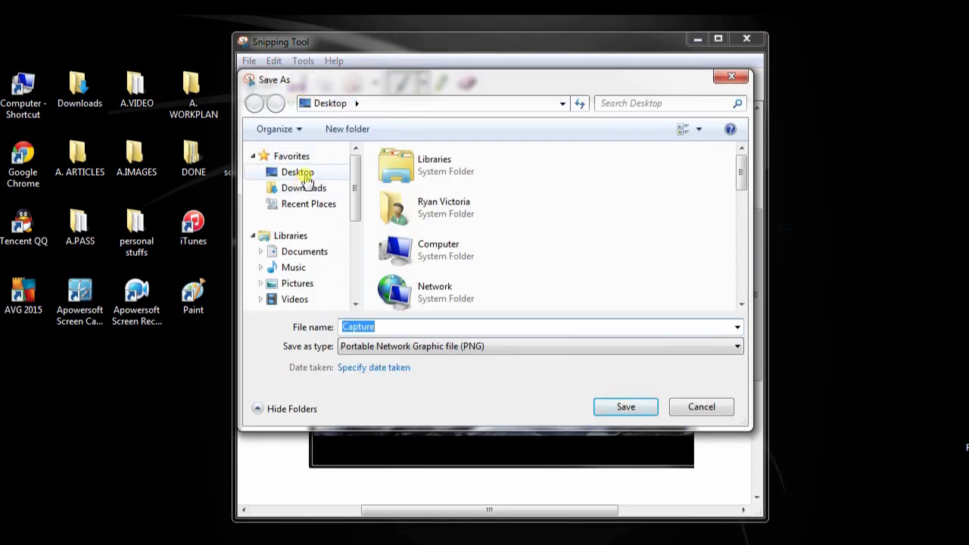
click(623, 409)
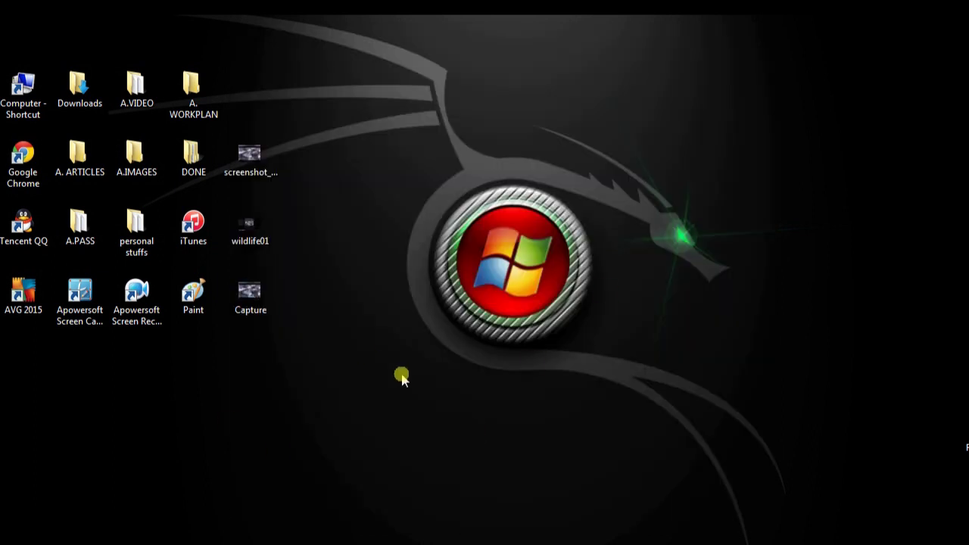
double_click(251, 300)
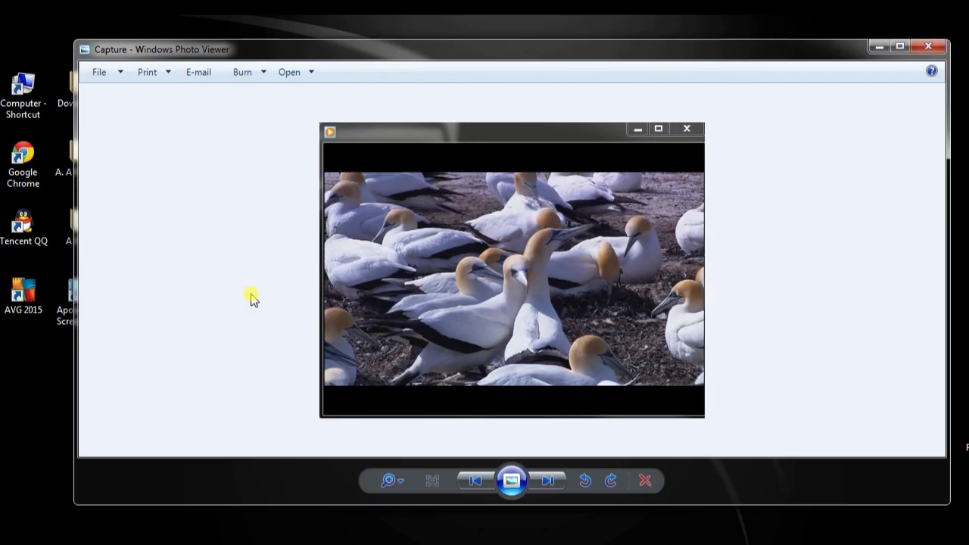
click(927, 48)
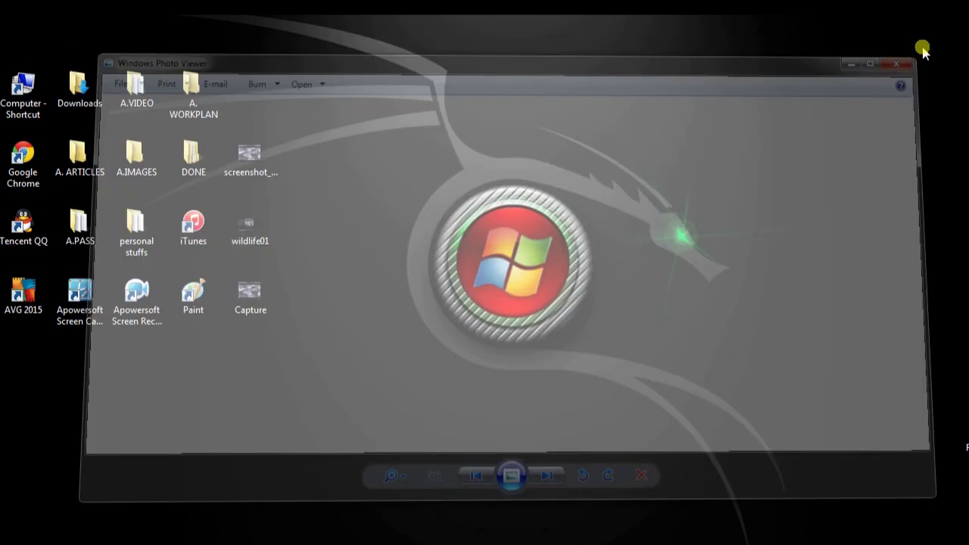